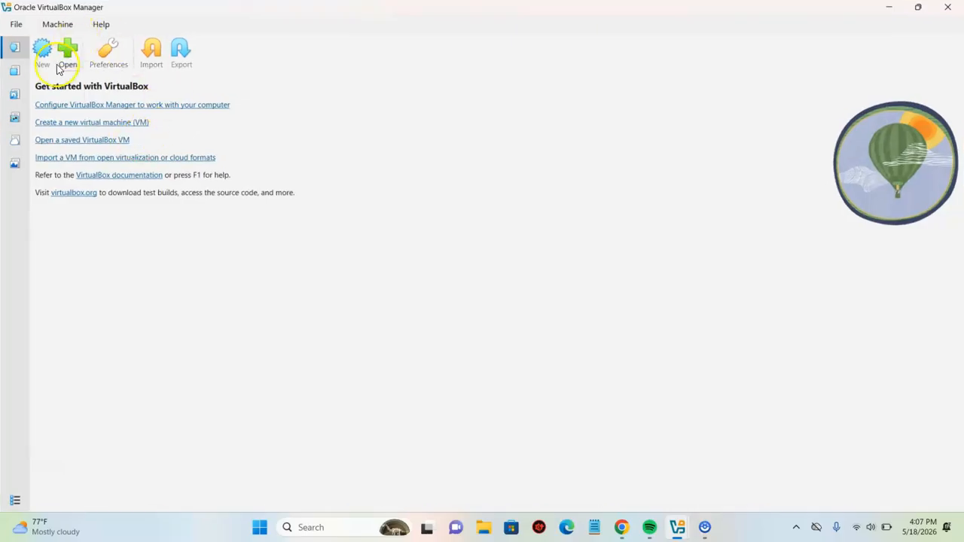
# - Start a new VM named wind8, letting the OS version switch to Windows 8 (64-bit)
pyautogui.click(42, 66)
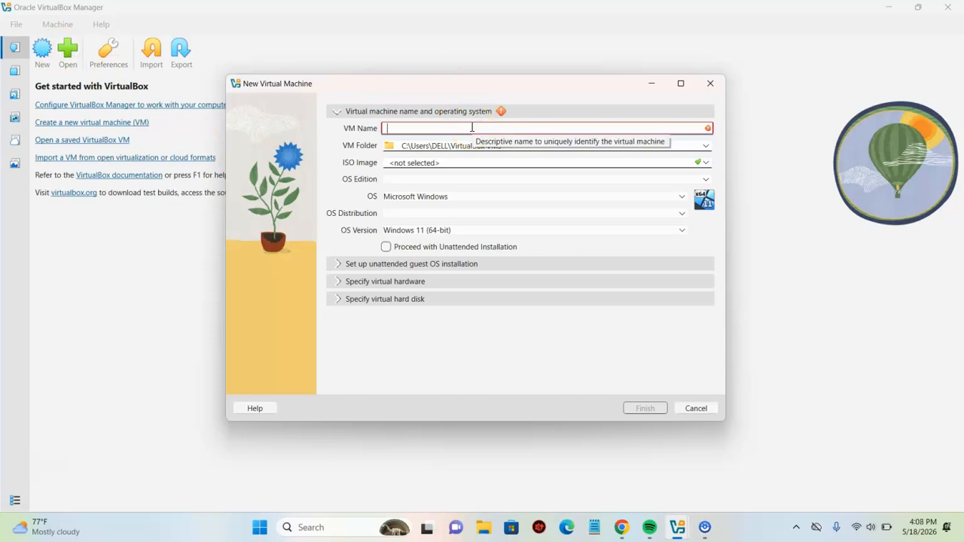
pyautogui.write('wind8')
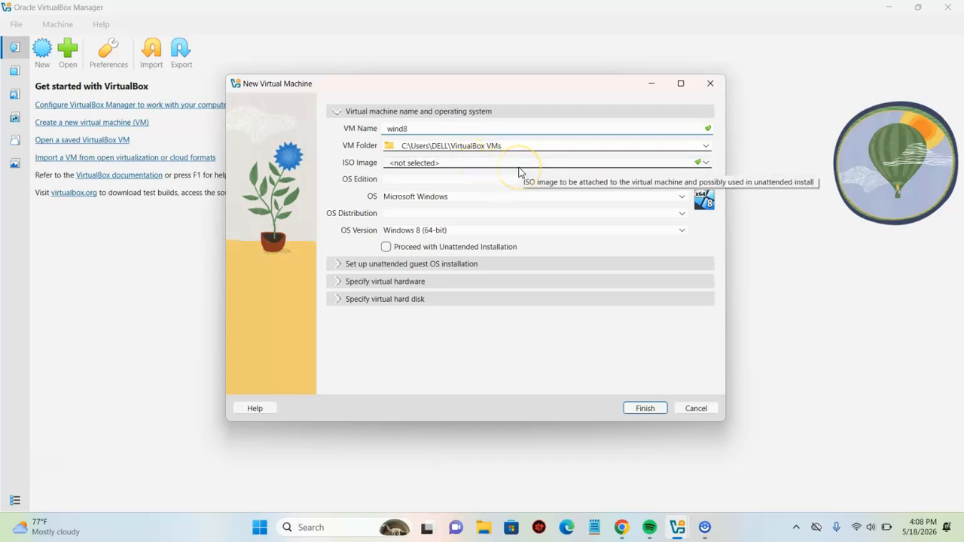
# - Expand the unattended installation and virtual hardware sections, keeping 2048 MB memory and 1 CPU
pyautogui.click(397, 265)
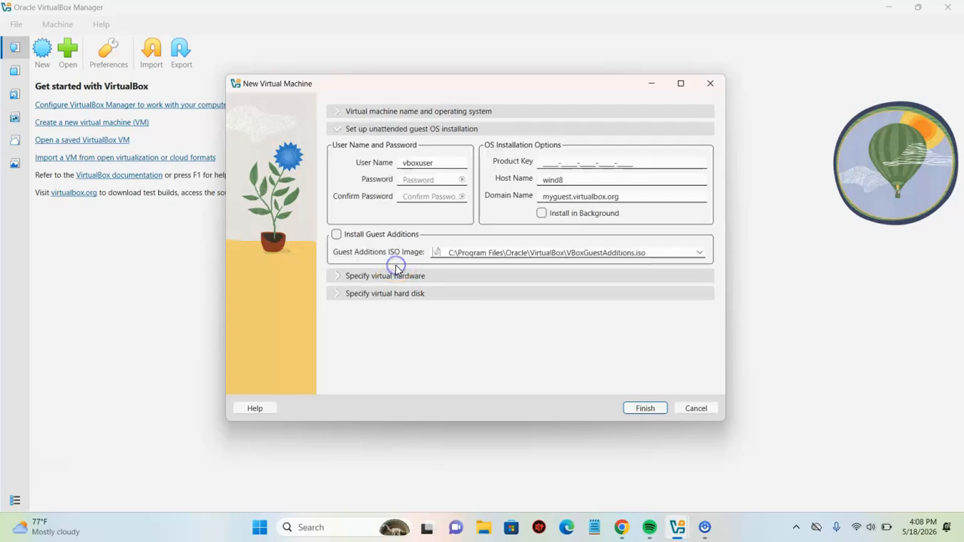
pyautogui.click(412, 279)
pyautogui.click(412, 280)
pyautogui.click(401, 179)
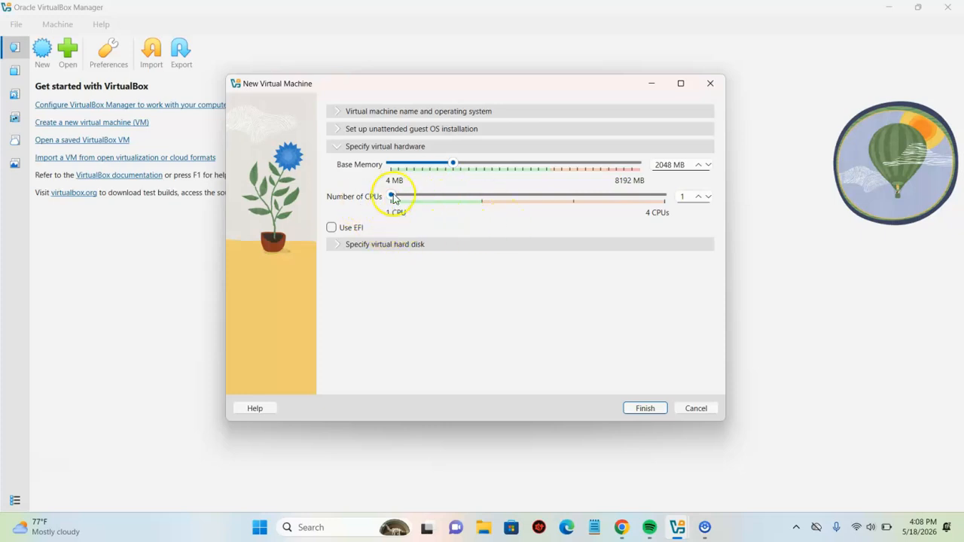
# - Set the virtual hard disk to 28.18 GB and finish creating wind8
pyautogui.click(441, 246)
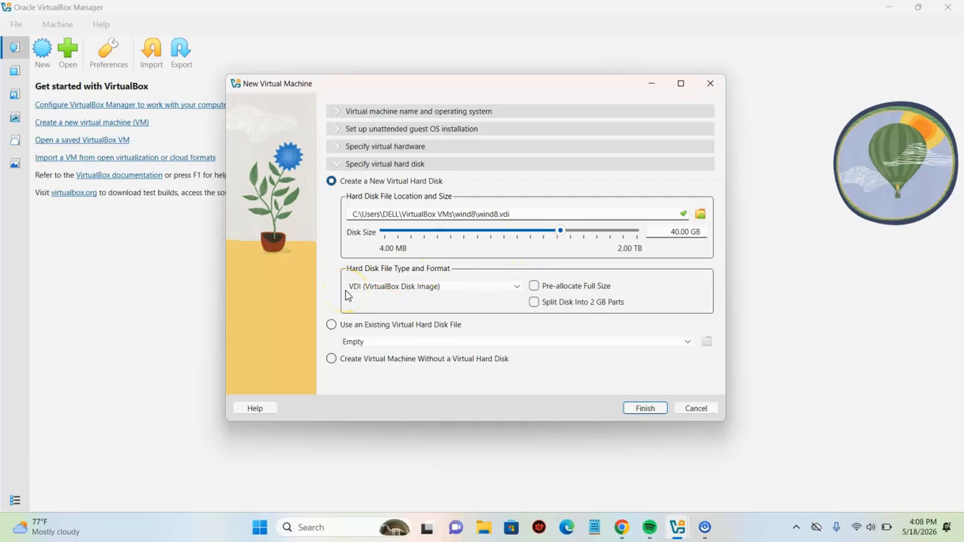
pyautogui.moveTo(559, 232)
pyautogui.mouseDown()
pyautogui.moveTo(498, 235)
pyautogui.moveTo(556, 225)
pyautogui.mouseUp()
pyautogui.click(645, 408)
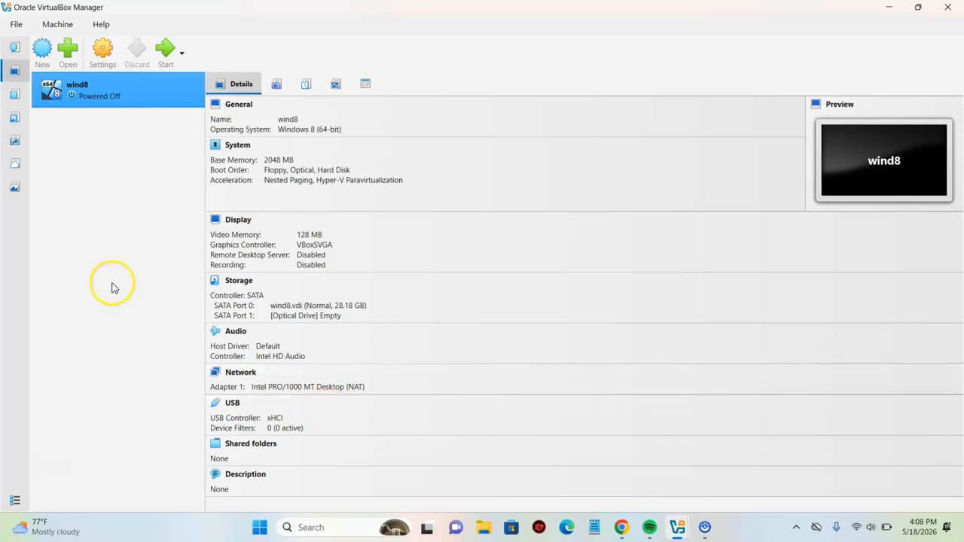
# - Launch wind8 from the toolbar, bringing up the no-bootable-medium prompt
pyautogui.click(165, 52)
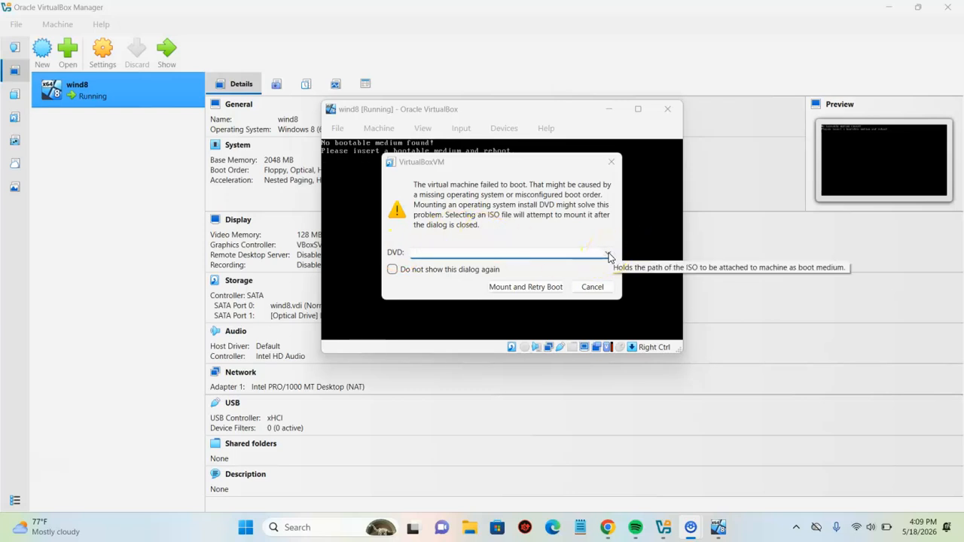
# - Mount the Windows 8 x64 ISO through Other... and retry booting wind8 from it
pyautogui.click(608, 254)
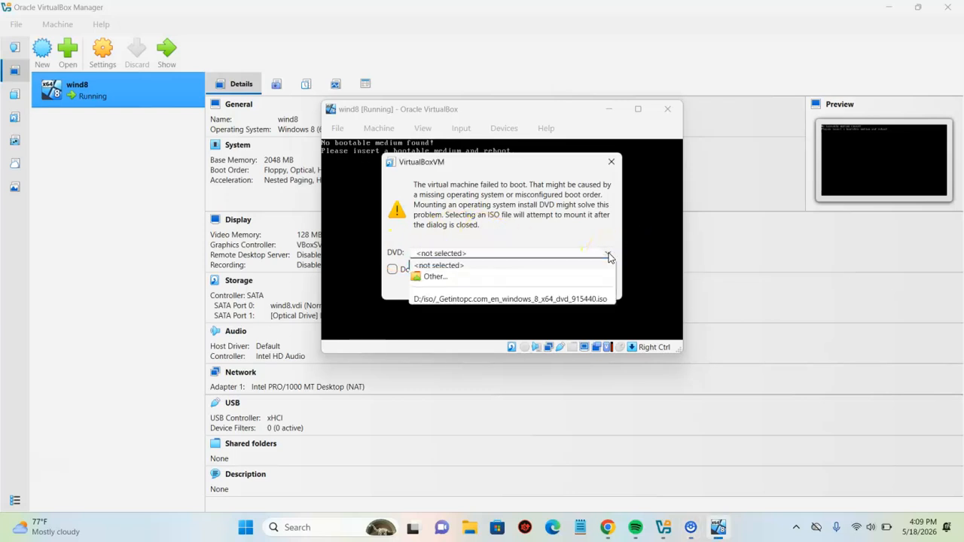
pyautogui.click(441, 278)
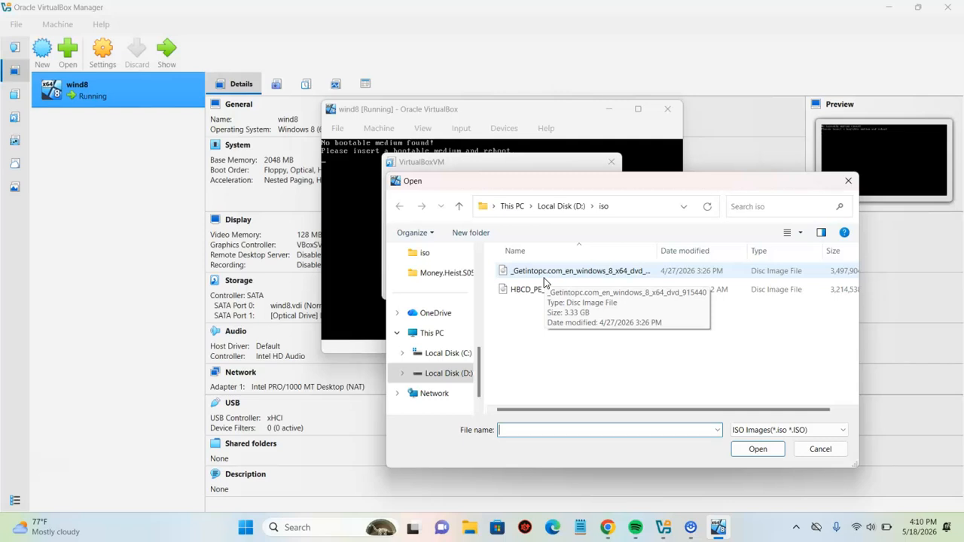
pyautogui.click(543, 278)
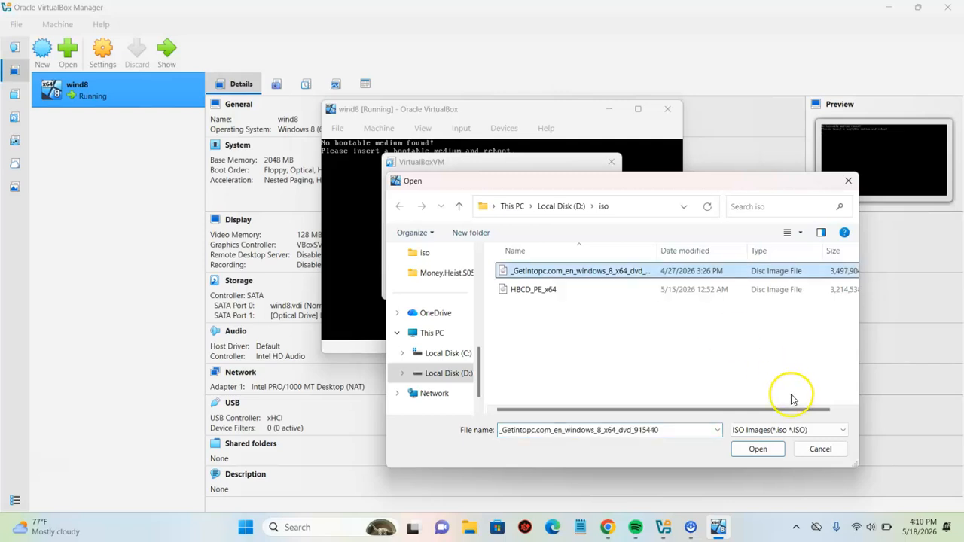
pyautogui.click(758, 449)
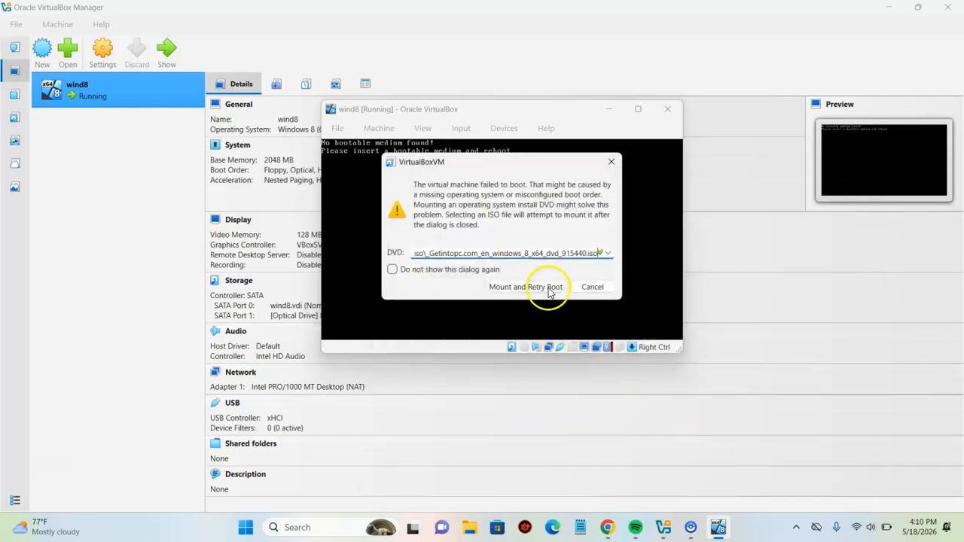
pyautogui.click(544, 288)
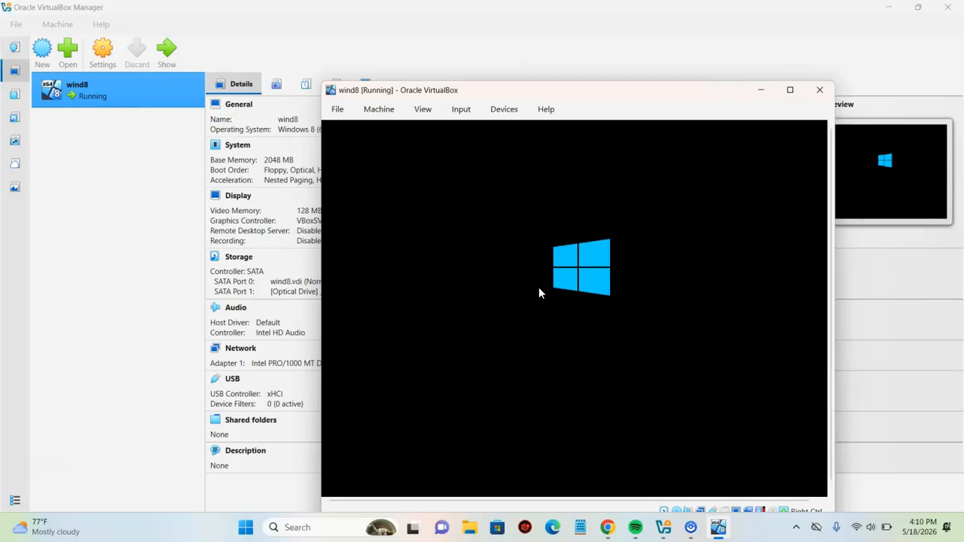
# - Keep the English (United States) language settings and choose Install now
pyautogui.click(415, 330)
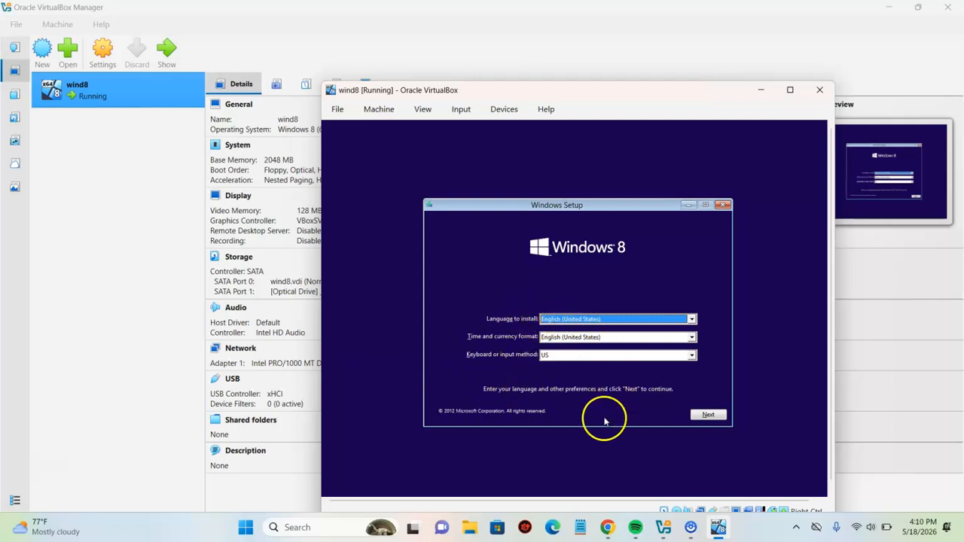
pyautogui.click(713, 419)
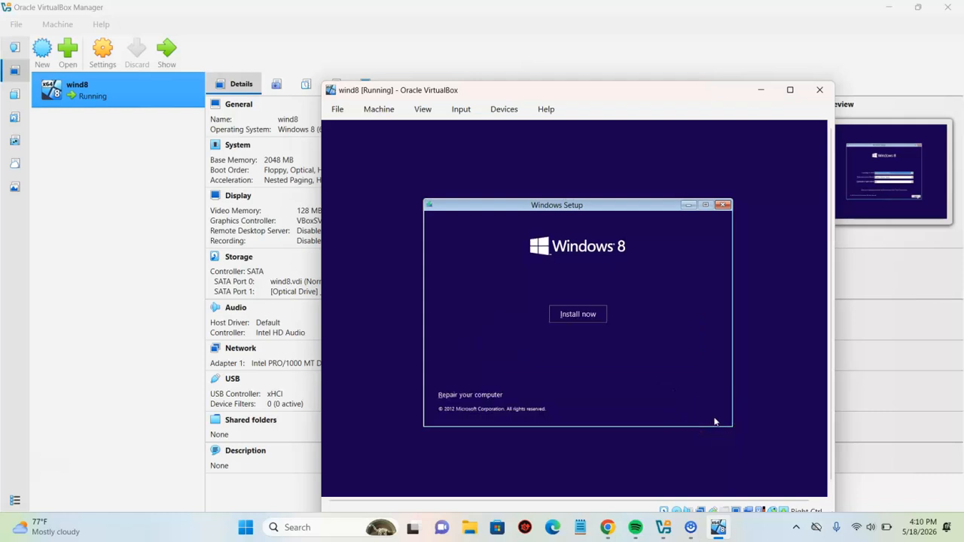
pyautogui.click(577, 314)
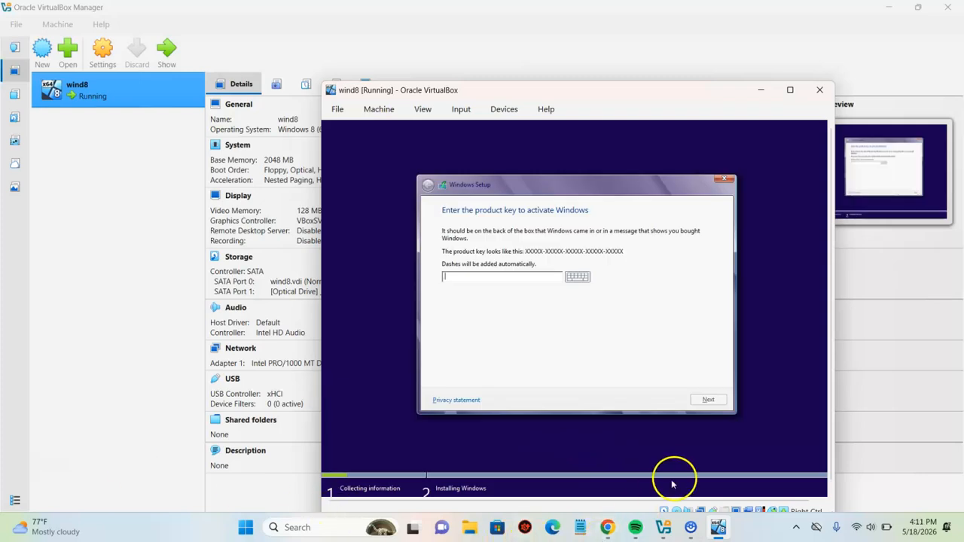
# - Check the generic Windows 8 product keys in Chrome, then return to the wind8 window
pyautogui.click(609, 528)
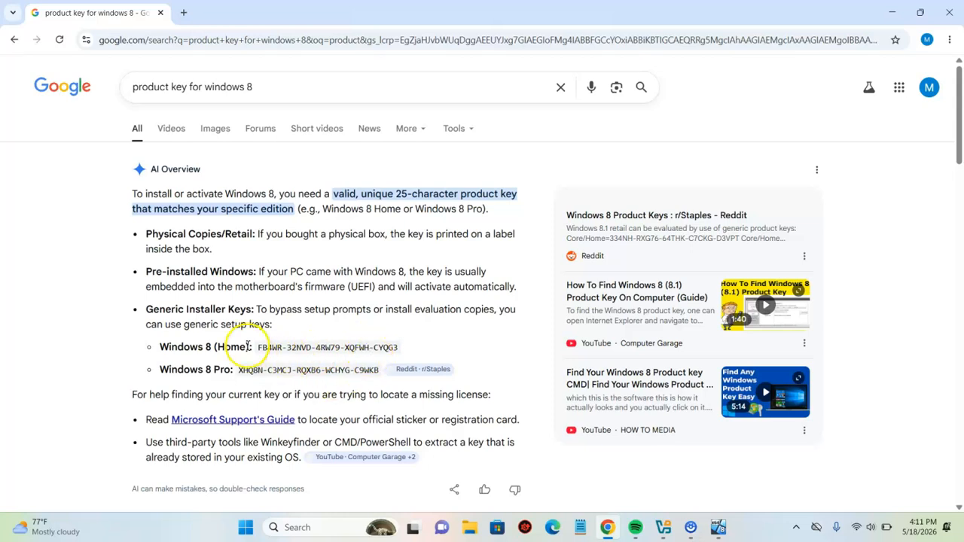
pyautogui.click(720, 529)
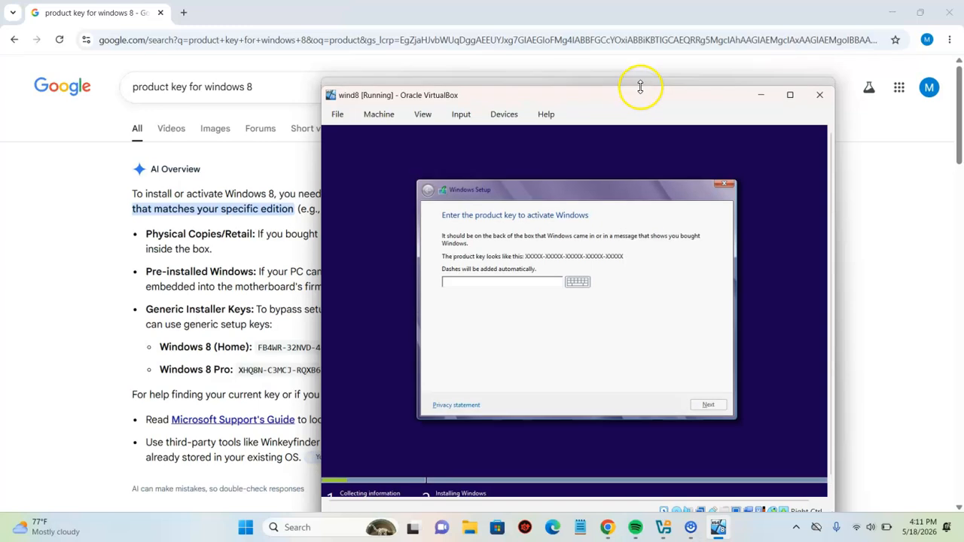
# - Type the generic Windows 8 product key, correcting the mistyped characters
pyautogui.moveTo(702, 87); pyautogui.dragTo(821, 86)
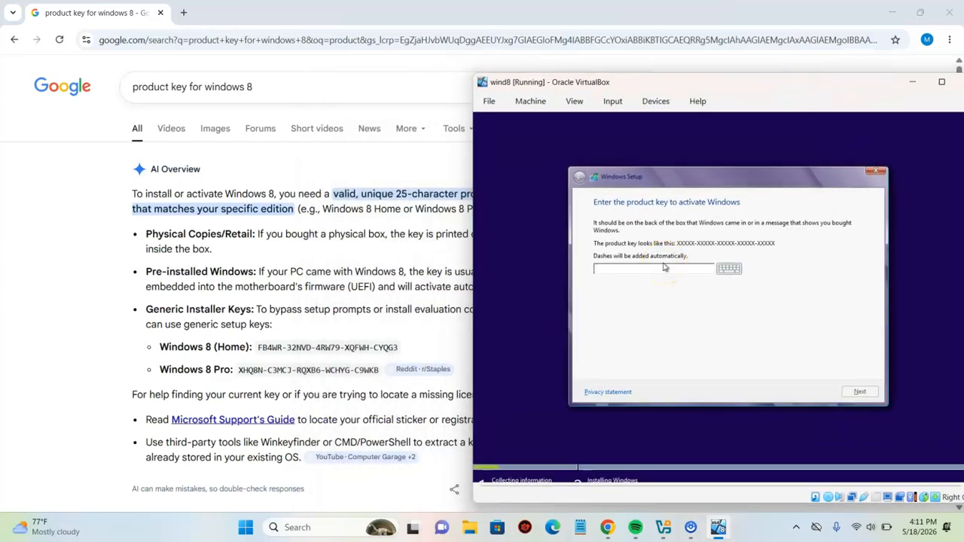
pyautogui.write('FB')
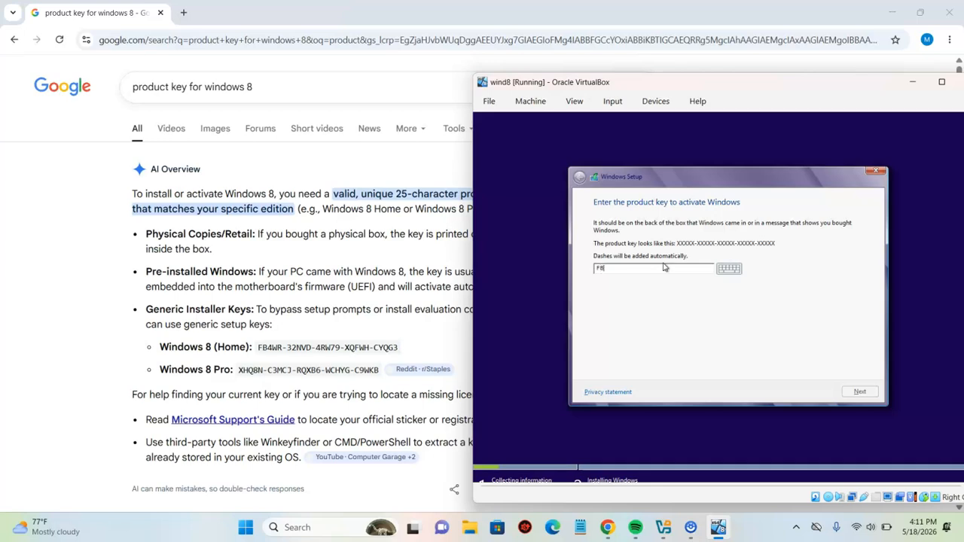
pyautogui.write('4WR-32NVD-4RW79-XQF')
pyautogui.write('WH-CYGE')
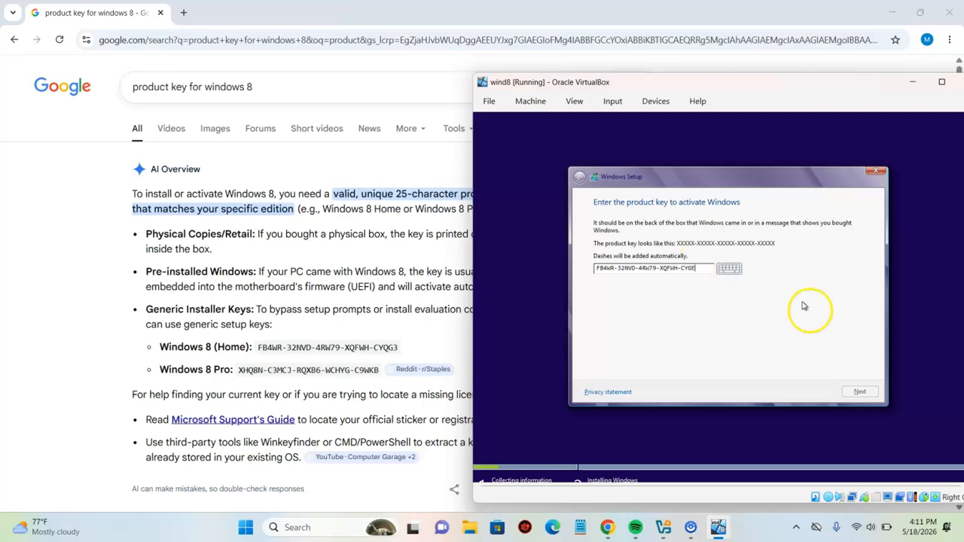
pyautogui.press('BackSpace')
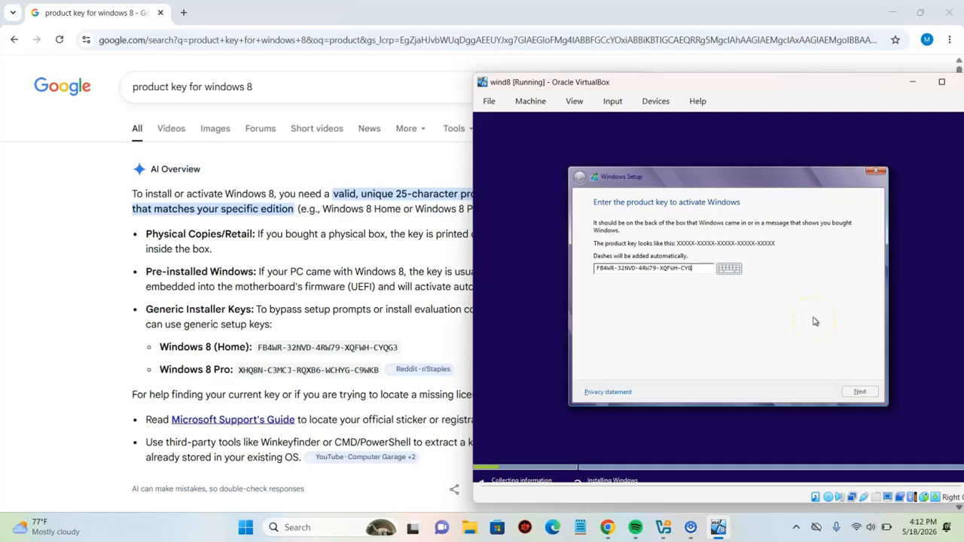
pyautogui.write('3')
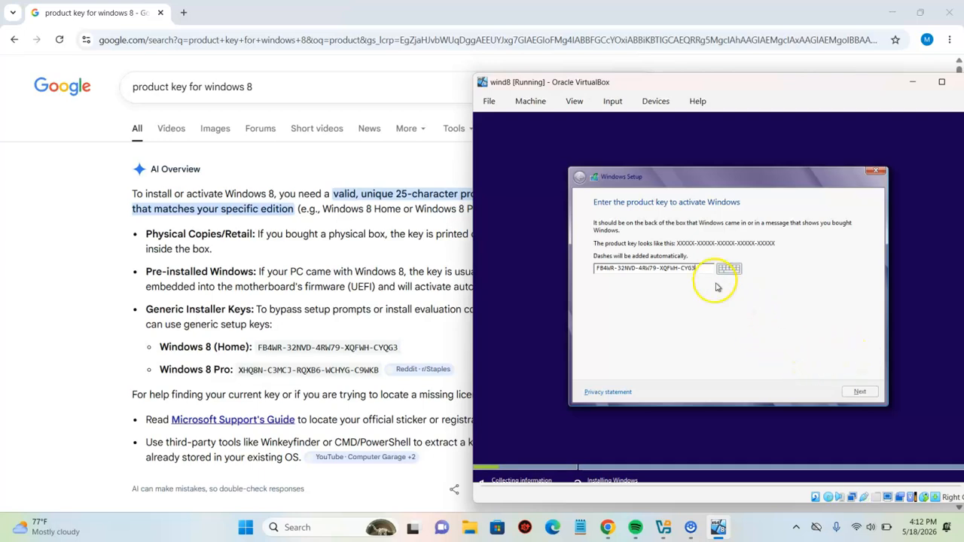
pyautogui.press('BackSpace')
pyautogui.press('BackSpace')
pyautogui.write('QG3')
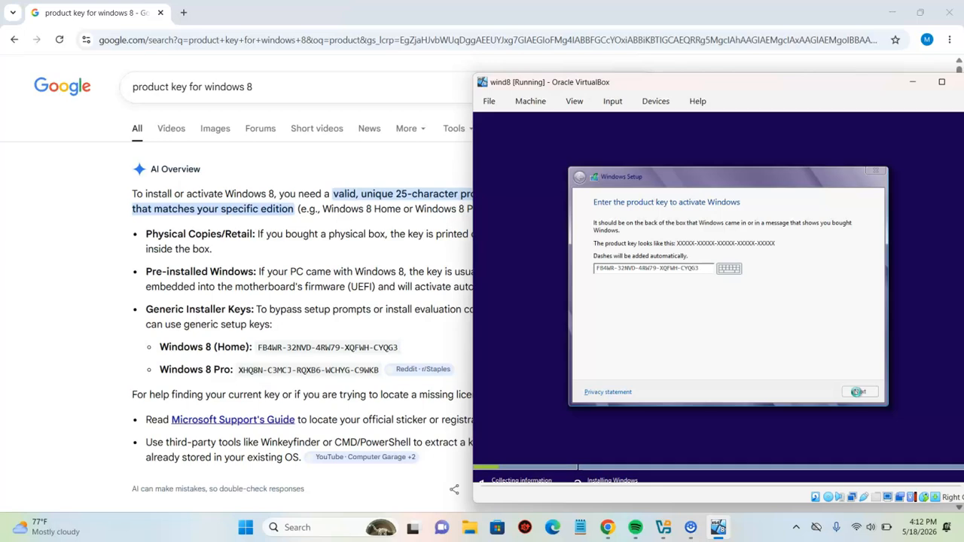
# - Submit the key, then accept the Windows license terms and continue
pyautogui.click(297, 402)
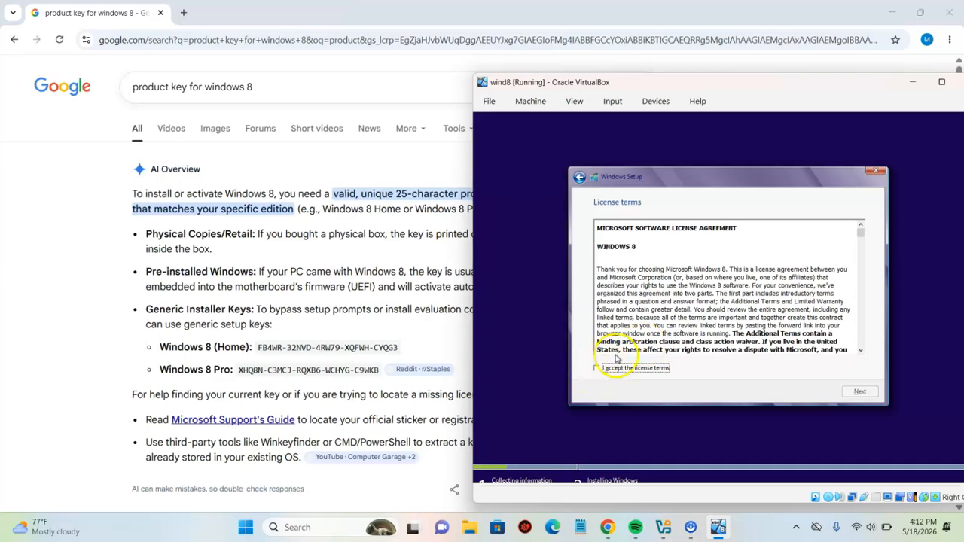
pyautogui.click(597, 369)
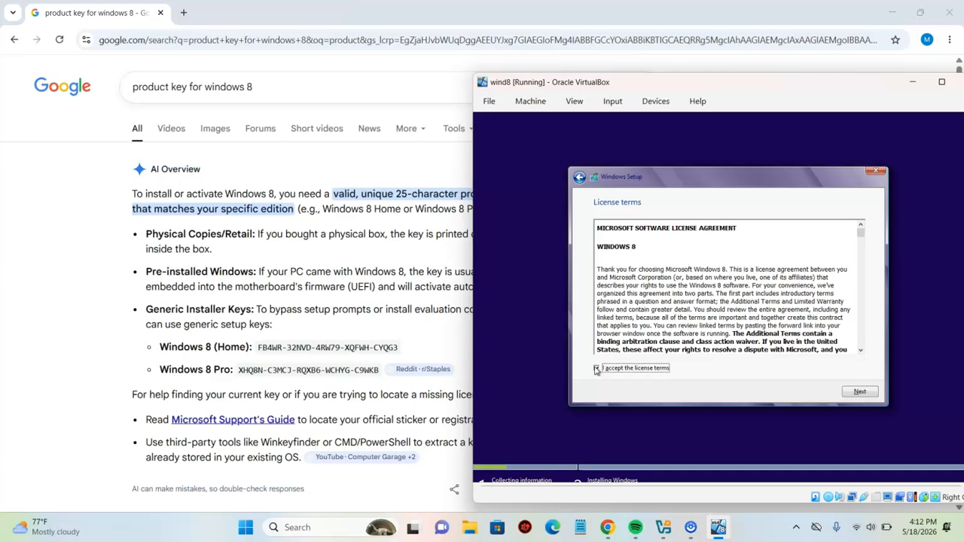
pyautogui.click(861, 393)
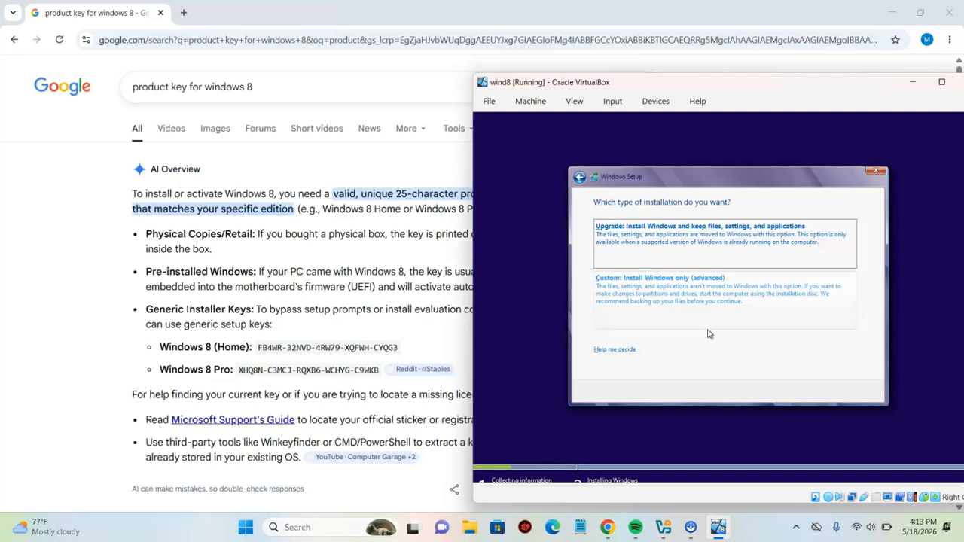
# - Choose 'Custom: Install Windows only (advanced)' and return focus to the VM
pyautogui.click(686, 302)
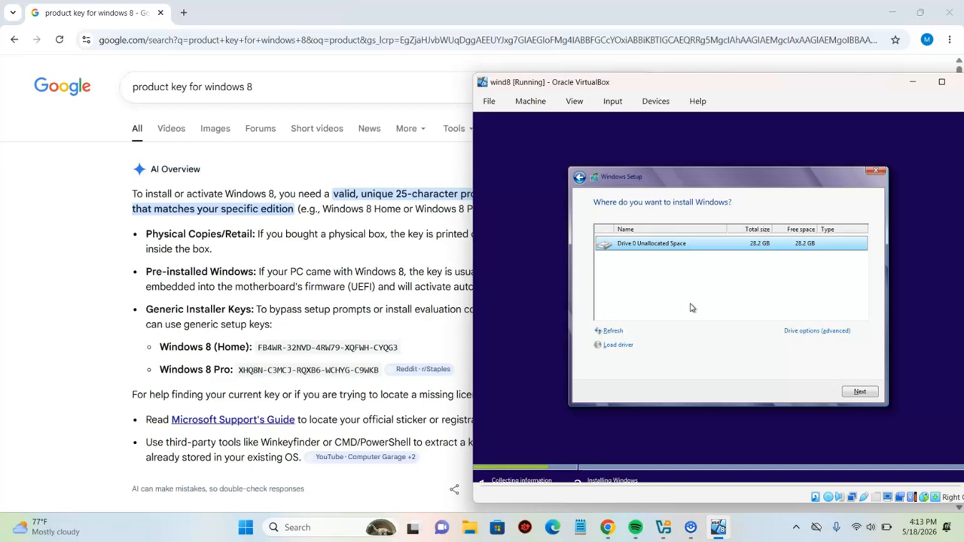
pyautogui.click(401, 335)
pyautogui.click(483, 367)
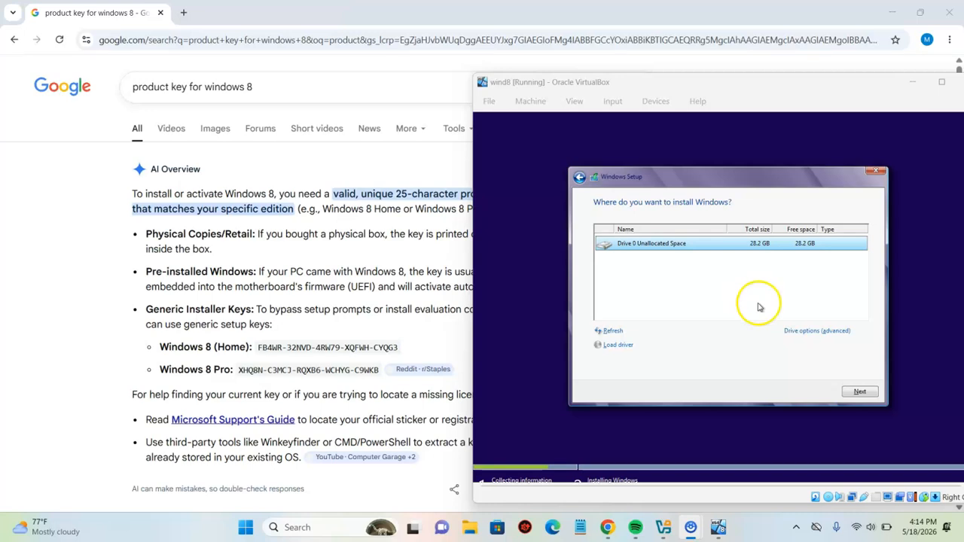
# - Create a full-size partition on Drive 0, allow system partitions, and install to Partition 2
pyautogui.click(798, 332)
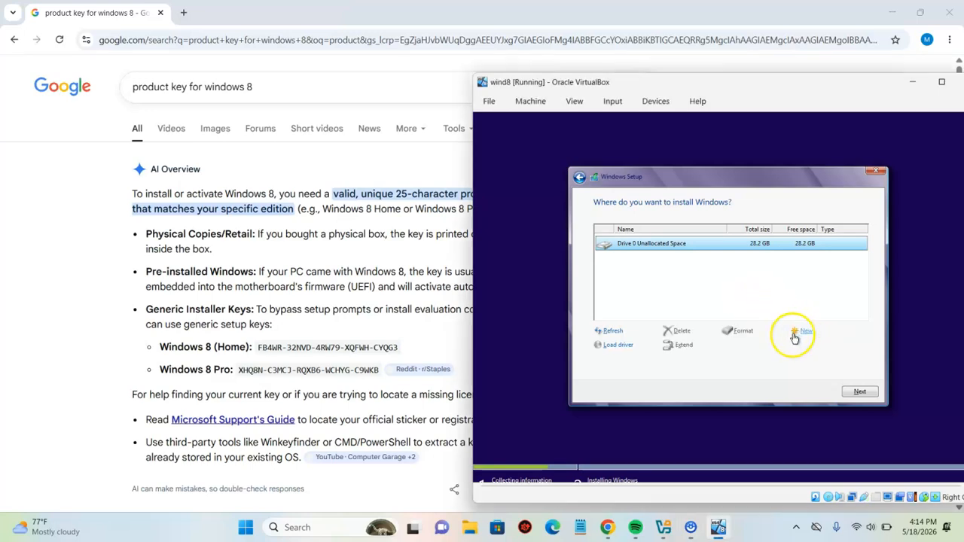
pyautogui.click(800, 333)
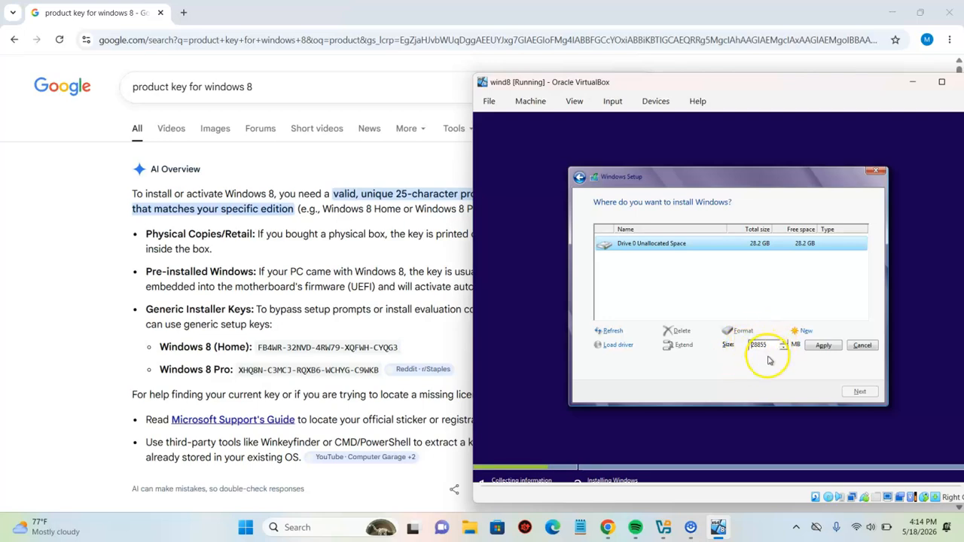
pyautogui.click(822, 346)
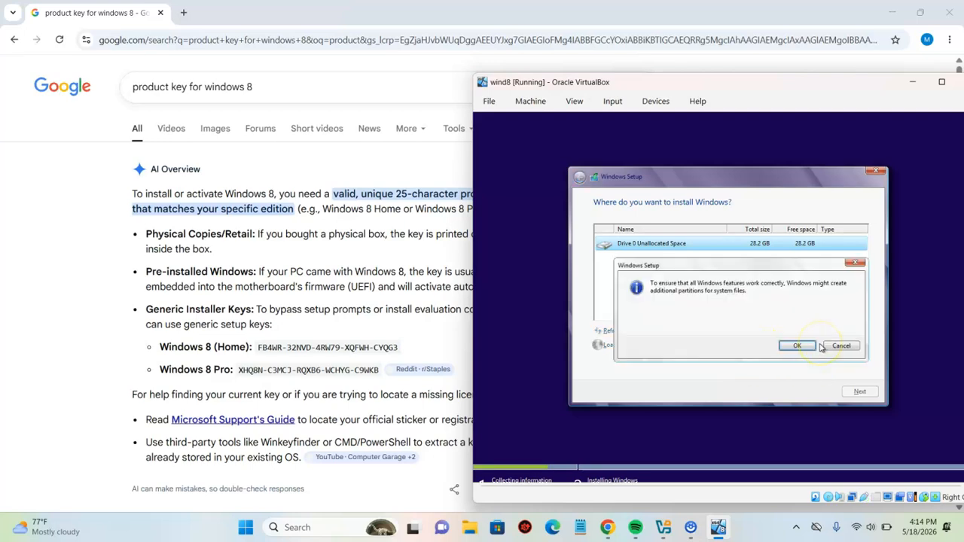
pyautogui.click(800, 346)
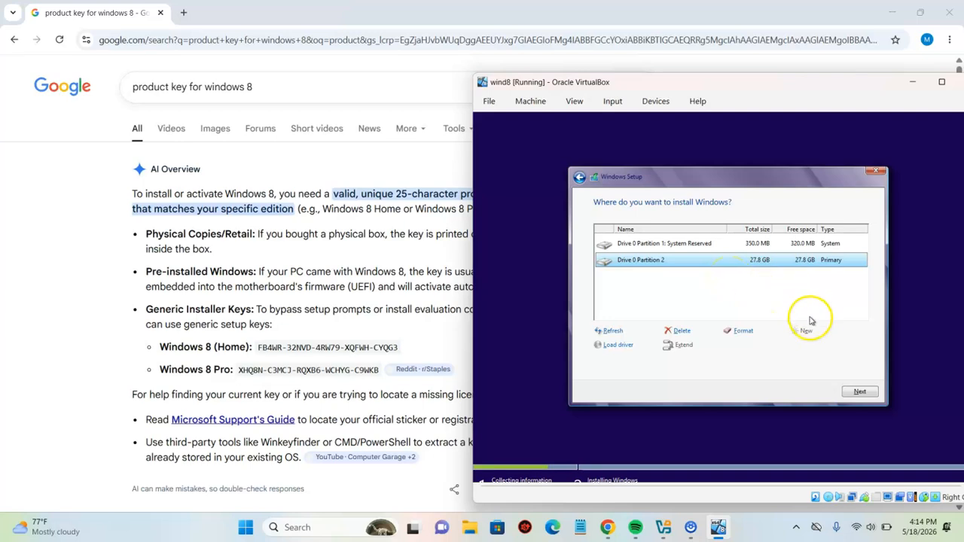
pyautogui.click(859, 392)
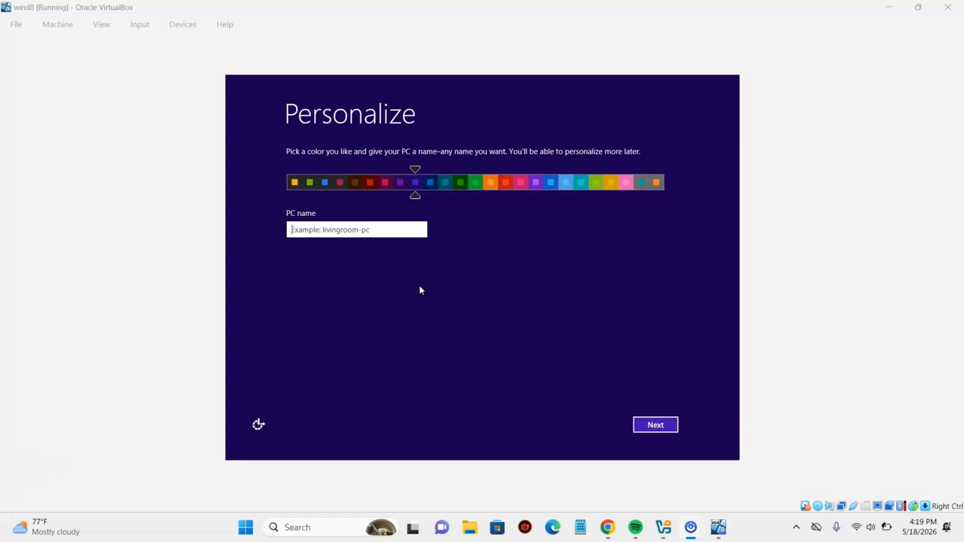
# - Enter Alpha as the PC name and continue
pyautogui.click(381, 232)
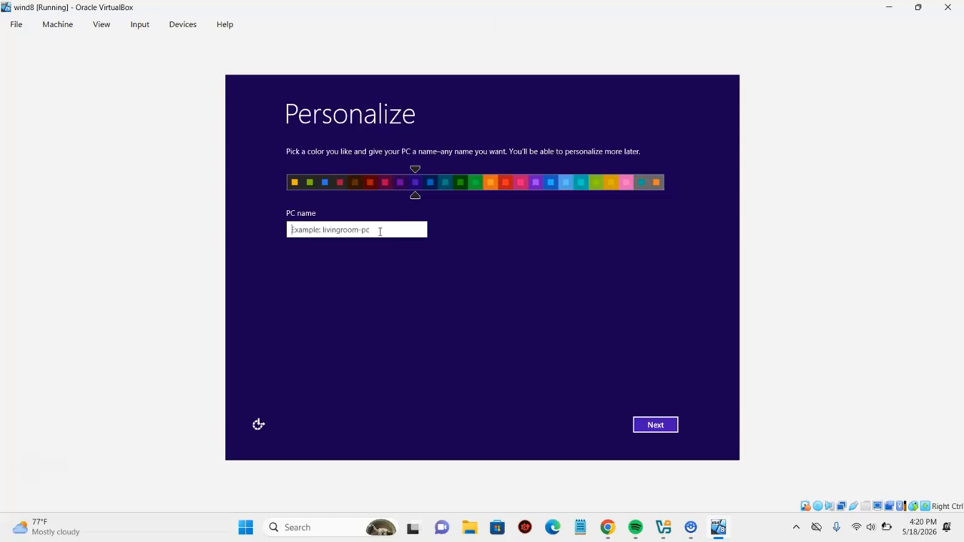
pyautogui.write('Alpha')
pyautogui.click(662, 426)
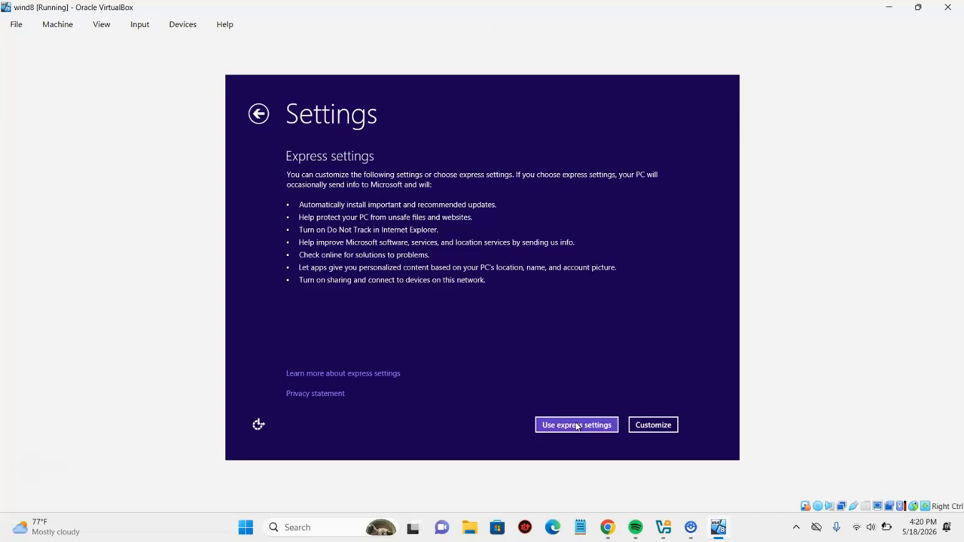
# - Accept express settings, skip the Microsoft account sign-in, and choose Local account to reach the user name field
pyautogui.click(577, 426)
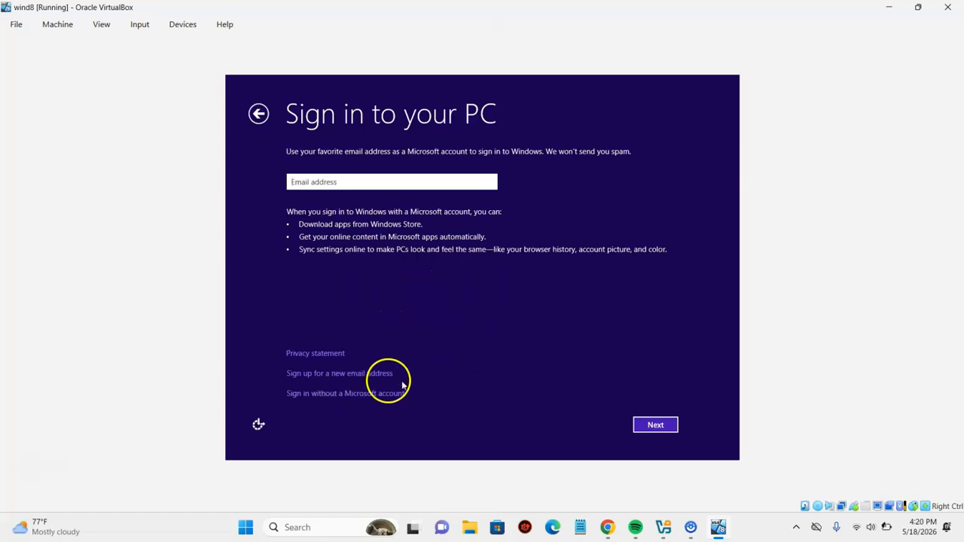
pyautogui.click(322, 394)
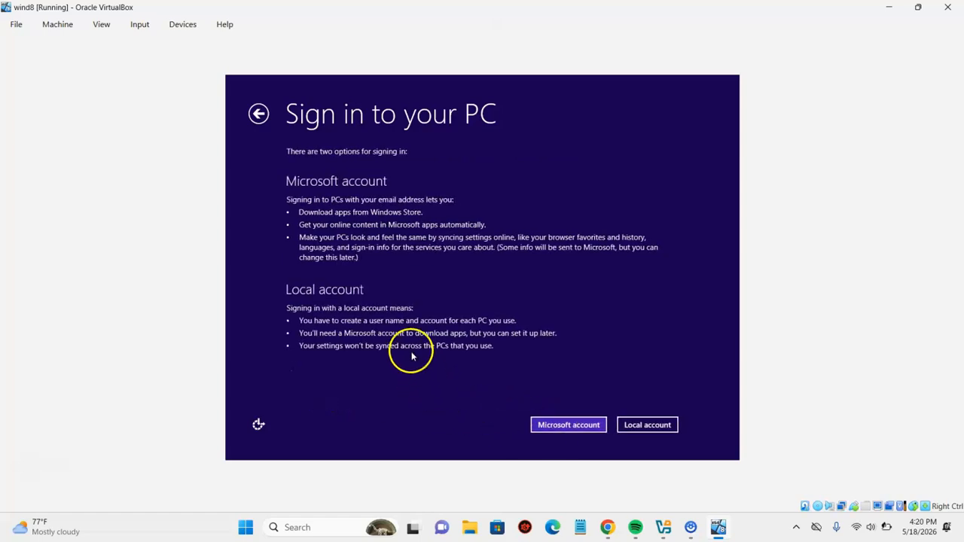
pyautogui.click(641, 427)
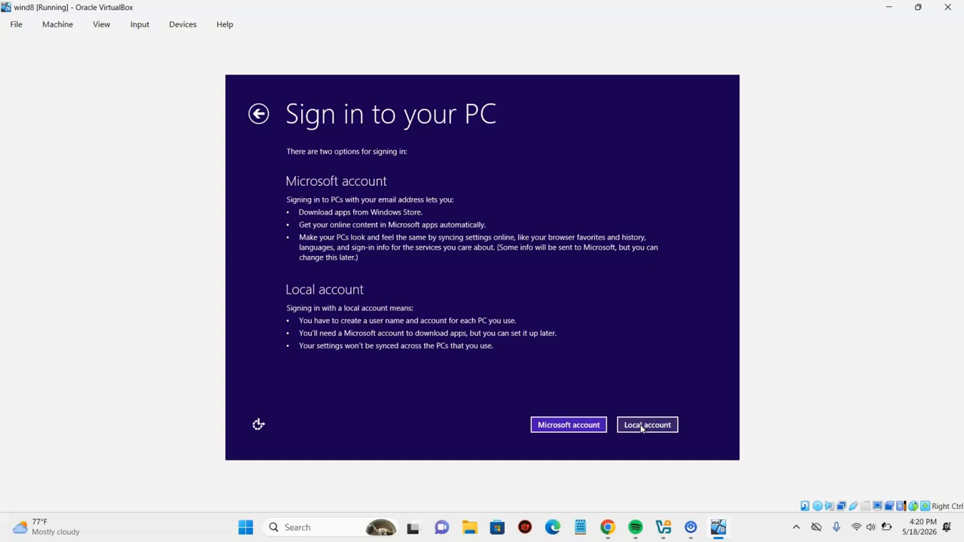
pyautogui.click(423, 172)
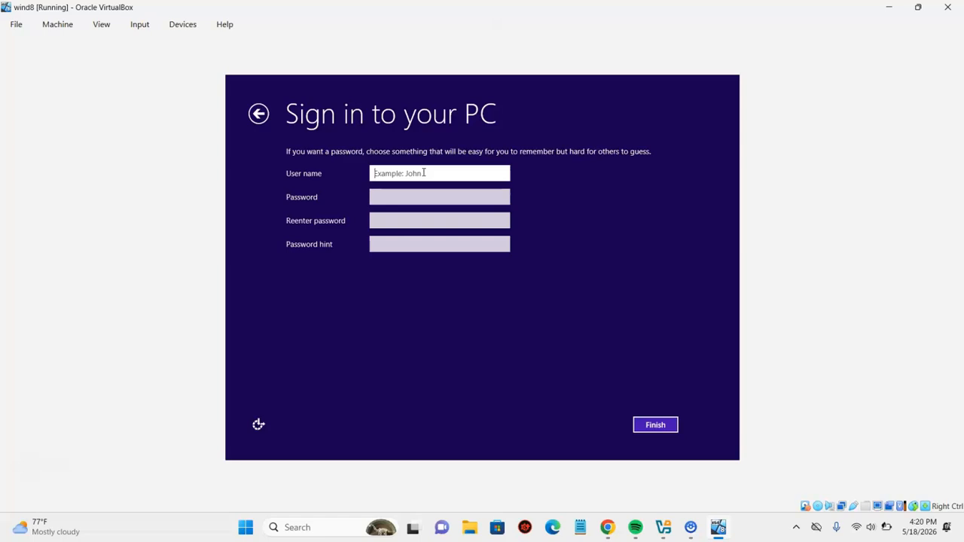
# - Enter a user name for the local account and finish setup
pyautogui.write('Jo')
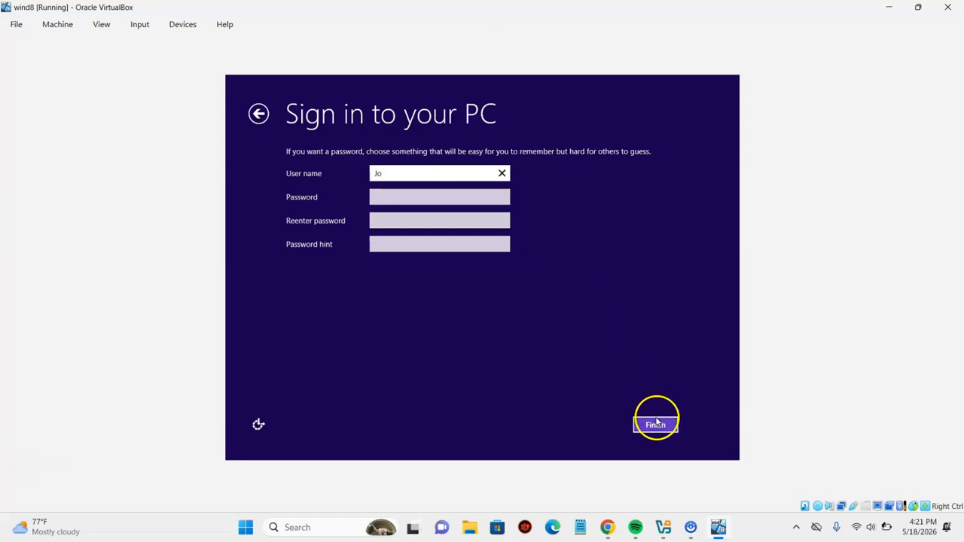
pyautogui.click(672, 428)
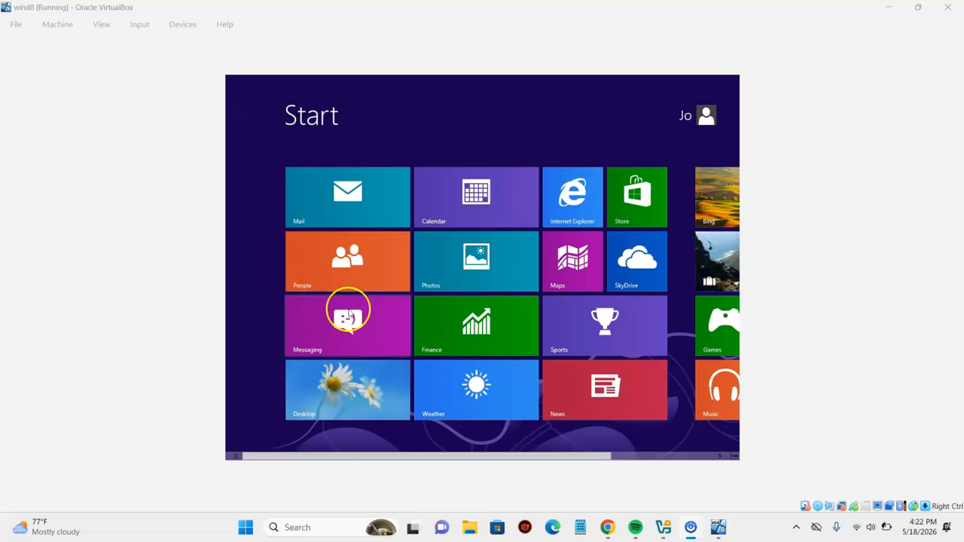
# - Scroll the Start screen to the right end to reveal the Games, Camera, Music and Video tiles
pyautogui.click(578, 467)
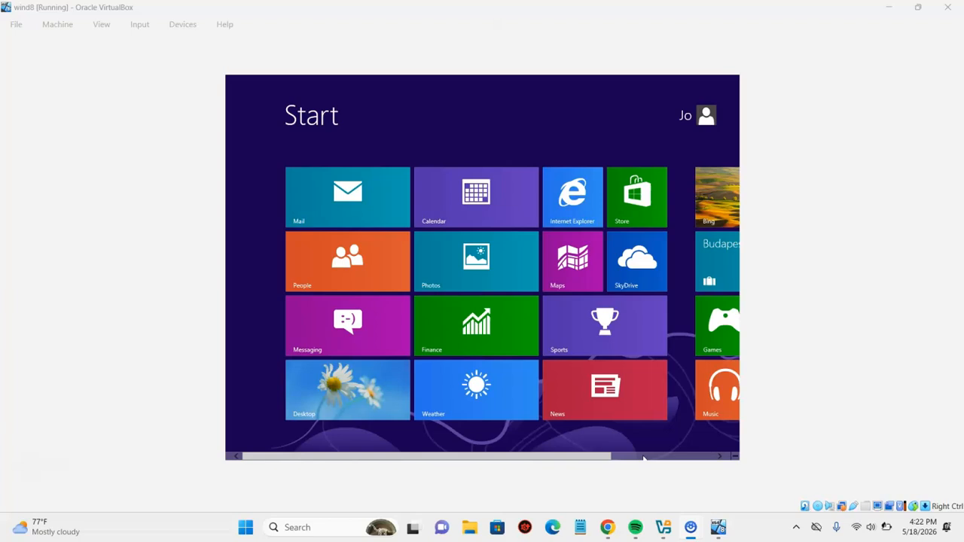
pyautogui.click(644, 457)
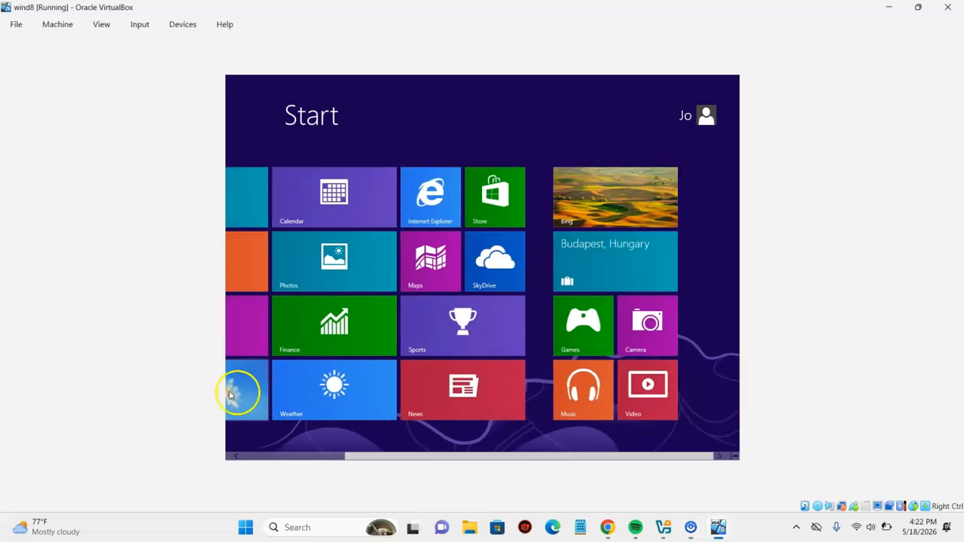